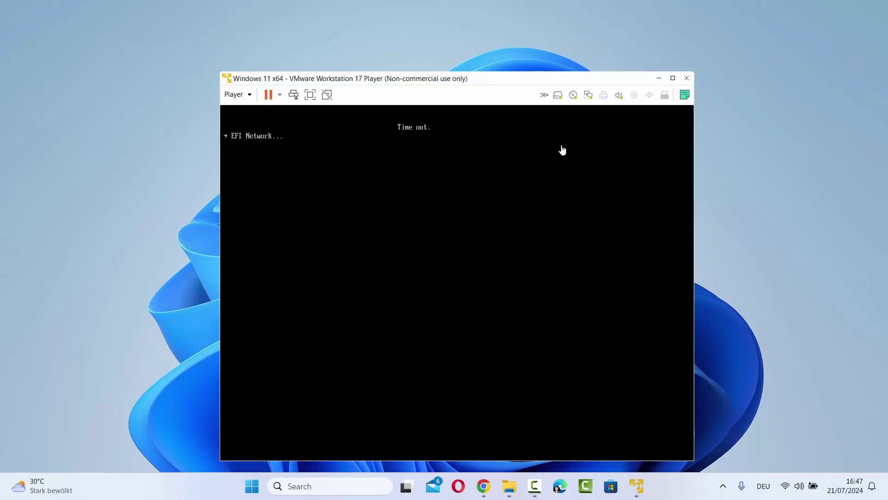
Close the Windows 11 x64 VM stuck at EFI timeout, choosing Power Off.
click(686, 81)
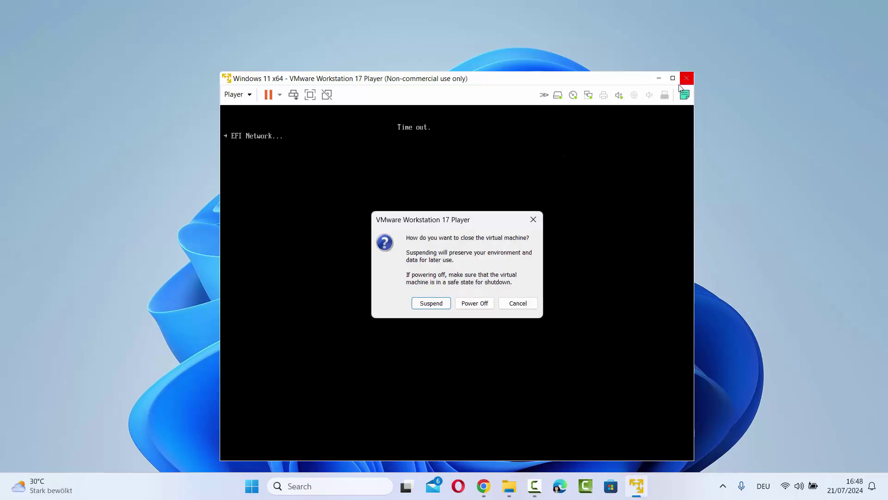
click(474, 304)
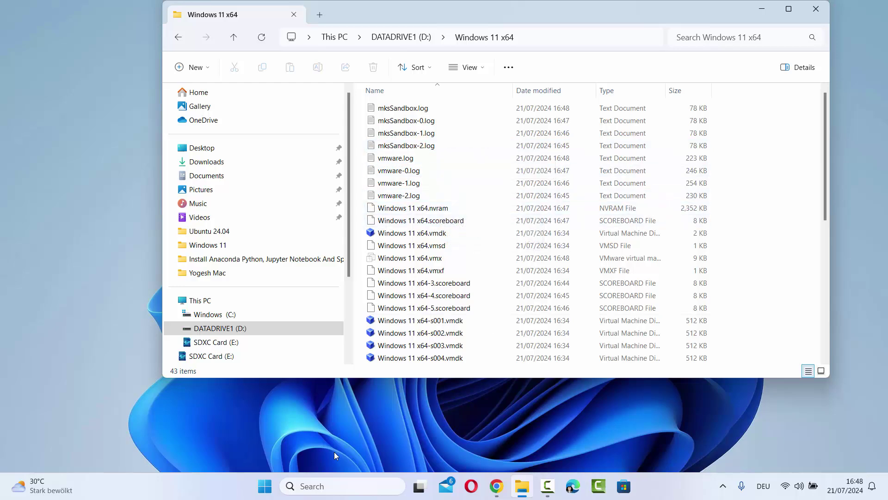
Relaunch VMware Workstation 17 Player from Start search and select Windows 11 x64 in the library.
click(332, 485)
click(377, 123)
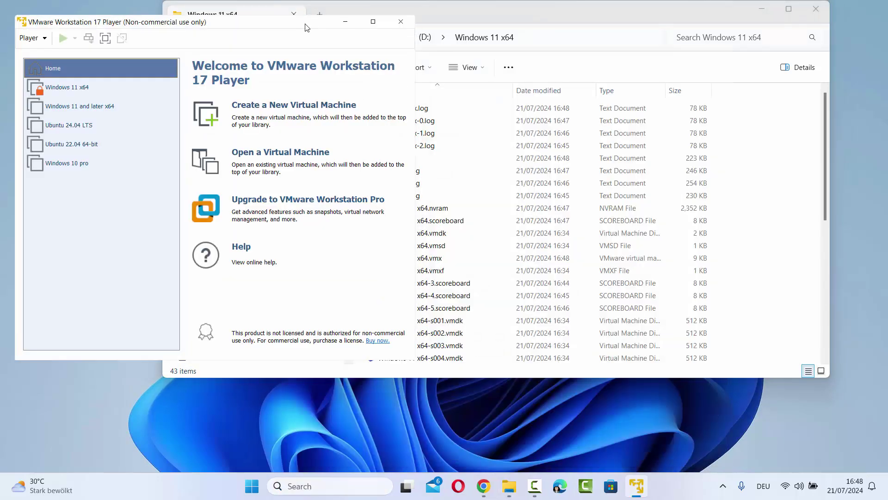
drag(305, 27, 497, 68)
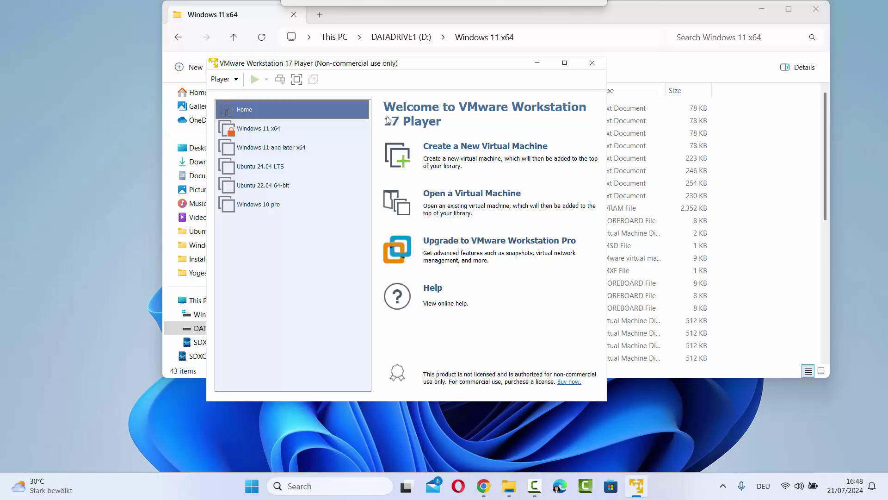
click(265, 132)
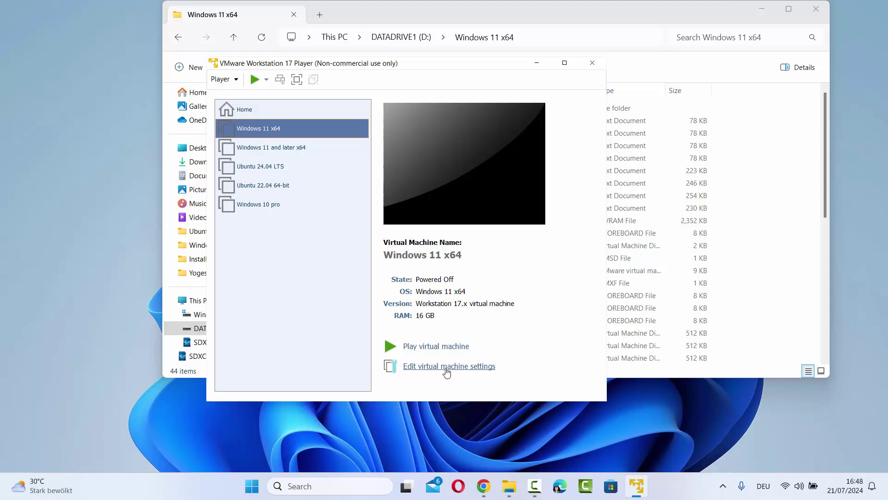
Verify in VM settings that the Hard Disk file sits in D:\Windows 11 x64, then return to File Explorer.
click(446, 368)
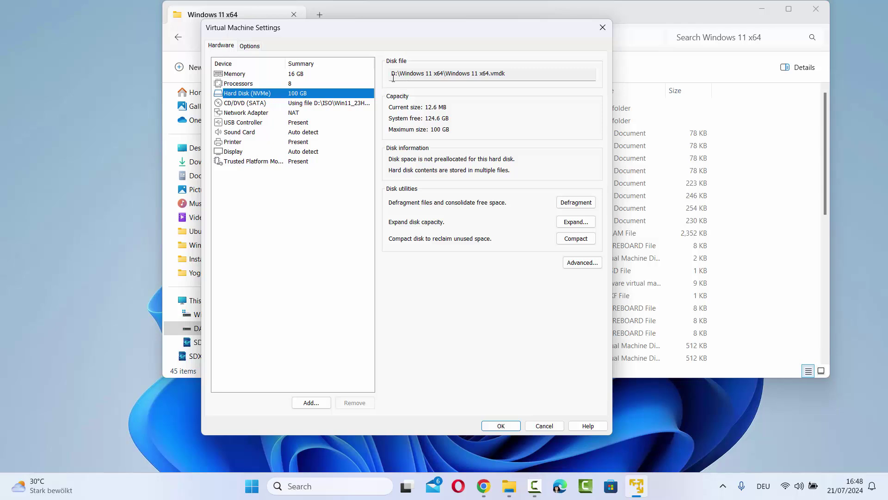
drag(392, 75, 516, 75)
click(444, 75)
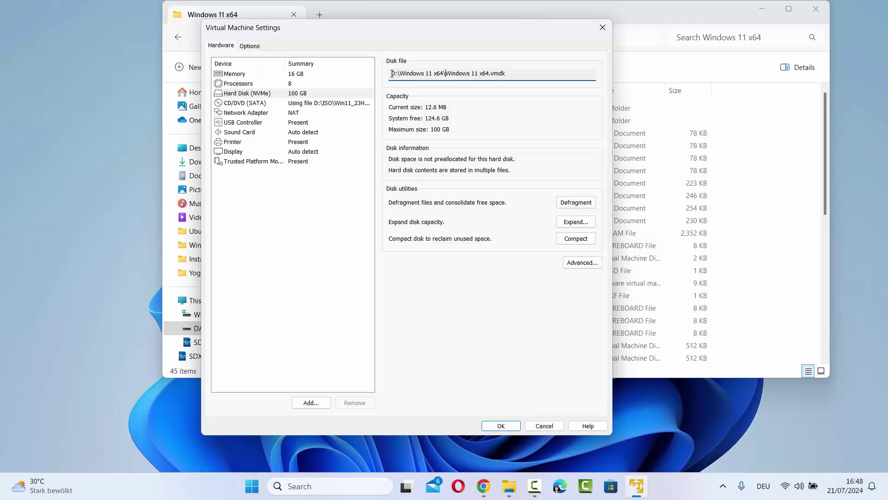
drag(392, 74, 446, 78)
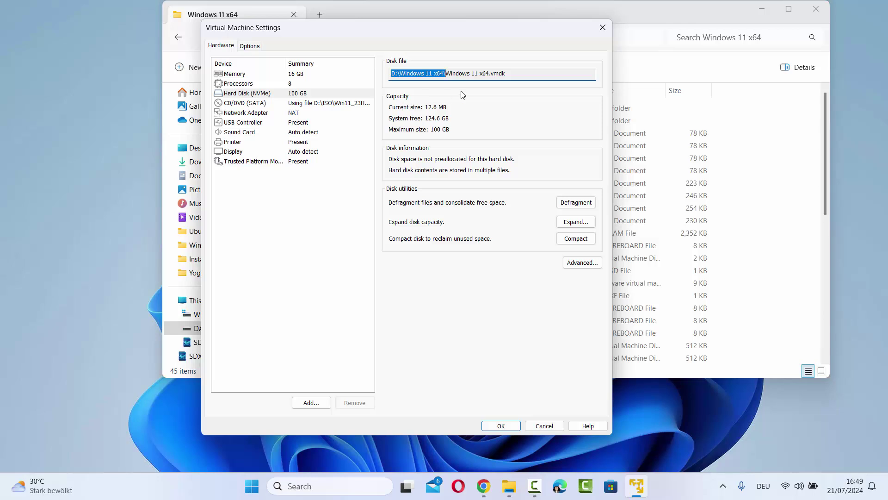
click(609, 28)
click(616, 25)
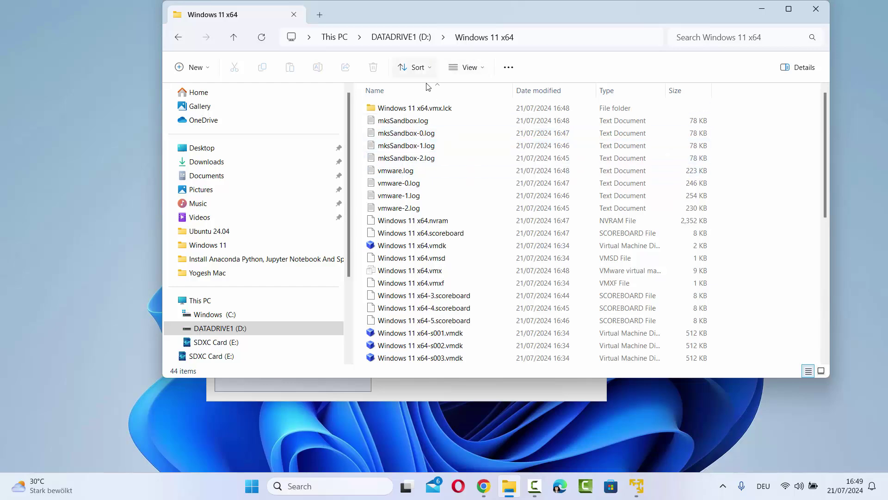
Find Windows 11 x64.vmx in the folder and show its Open with app list.
scroll(437, 185, down, 6)
scroll(437, 185, down, 2)
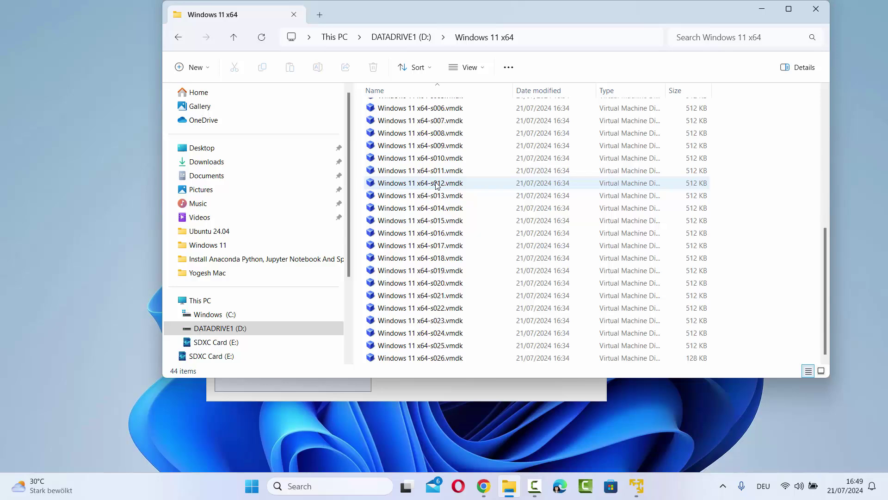
scroll(437, 186, up, 7)
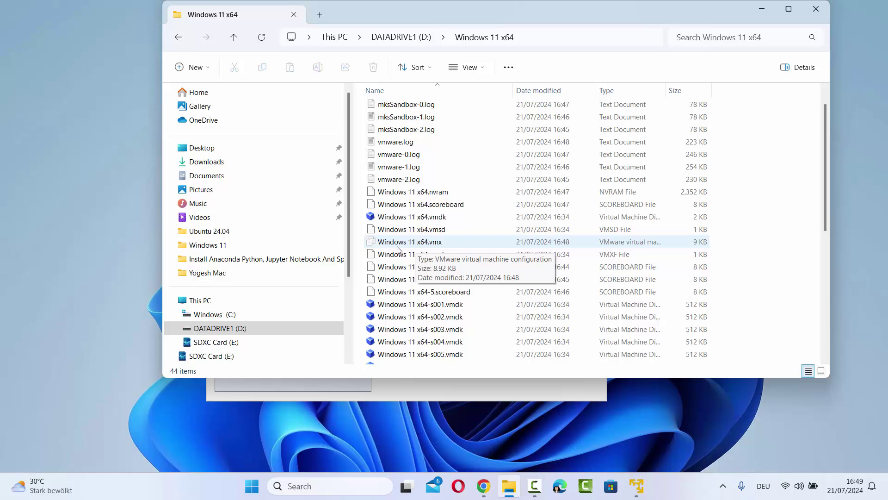
click(431, 245)
right_click(431, 248)
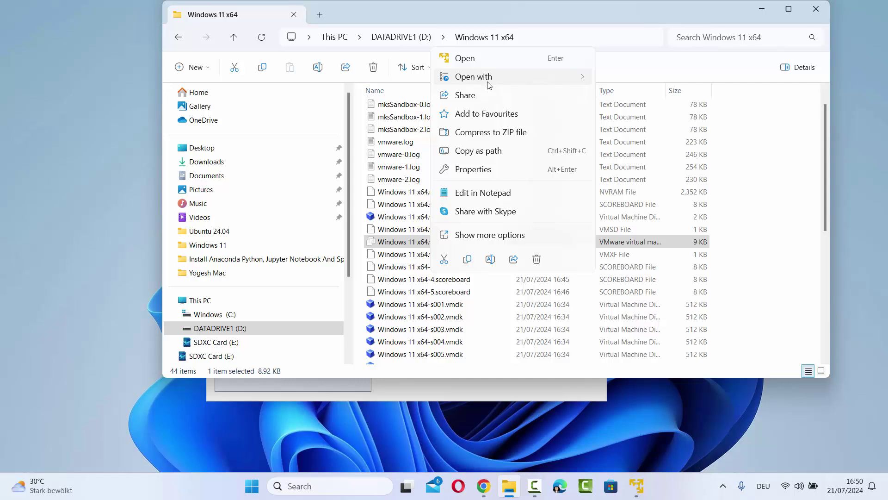
mouse_move(490, 84)
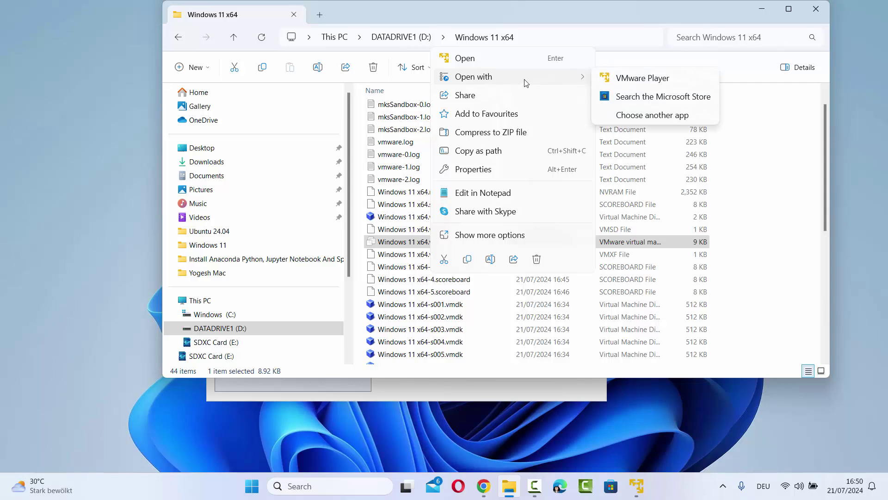
Open Windows 11 x64.vmx in Notepad via Choose another app, using Just once.
click(637, 117)
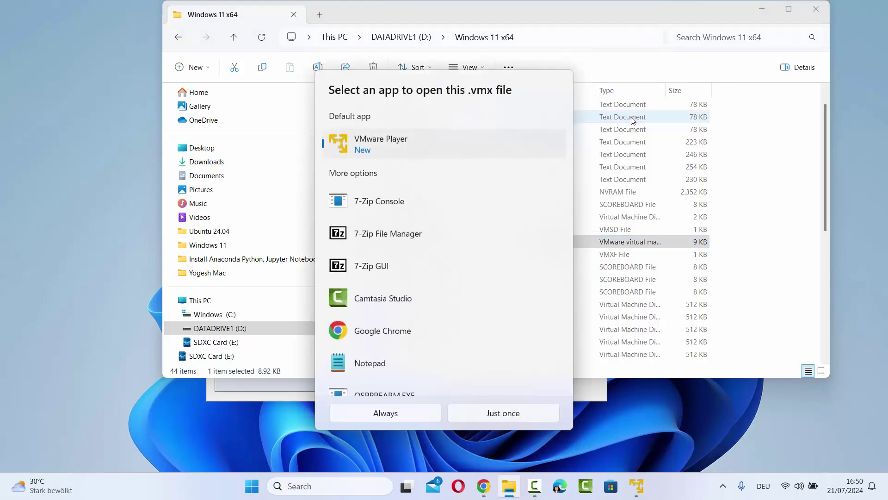
scroll(415, 193, down, 3)
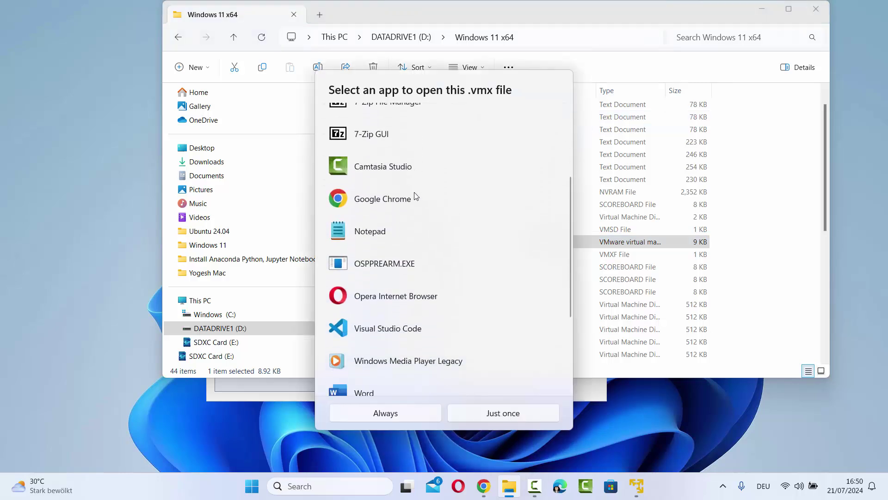
scroll(398, 238, down, 2)
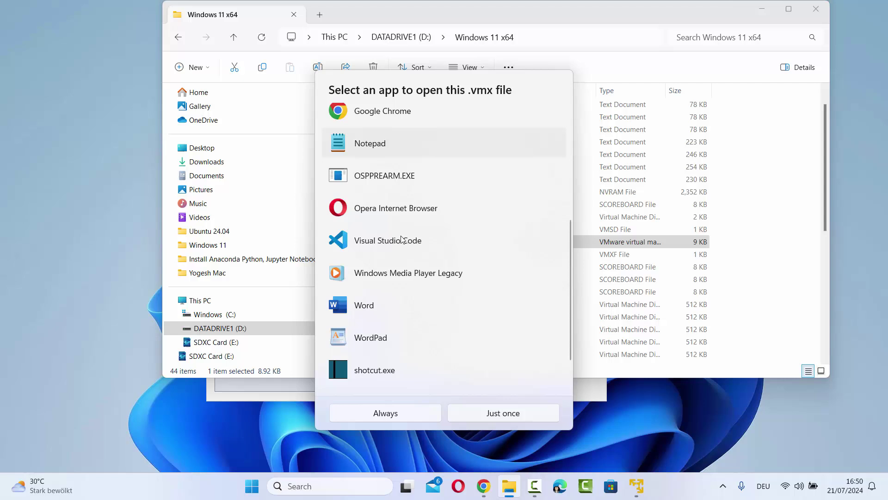
scroll(405, 234, up, 1)
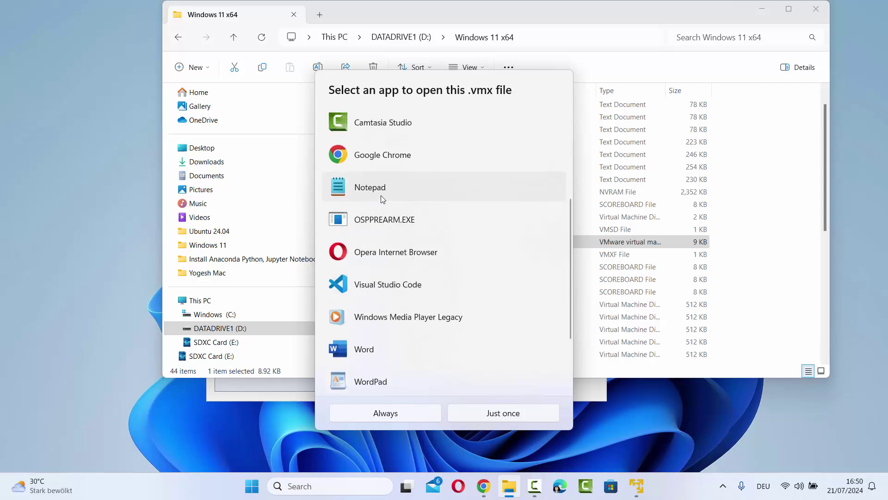
click(381, 196)
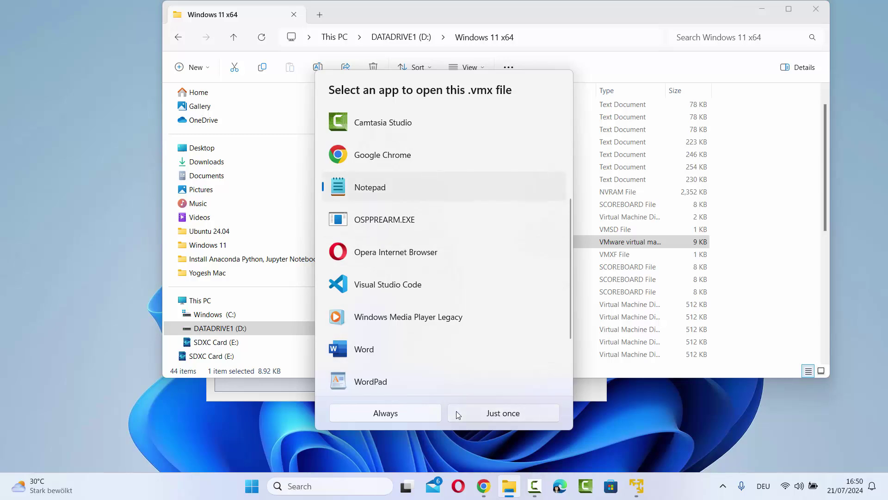
click(468, 413)
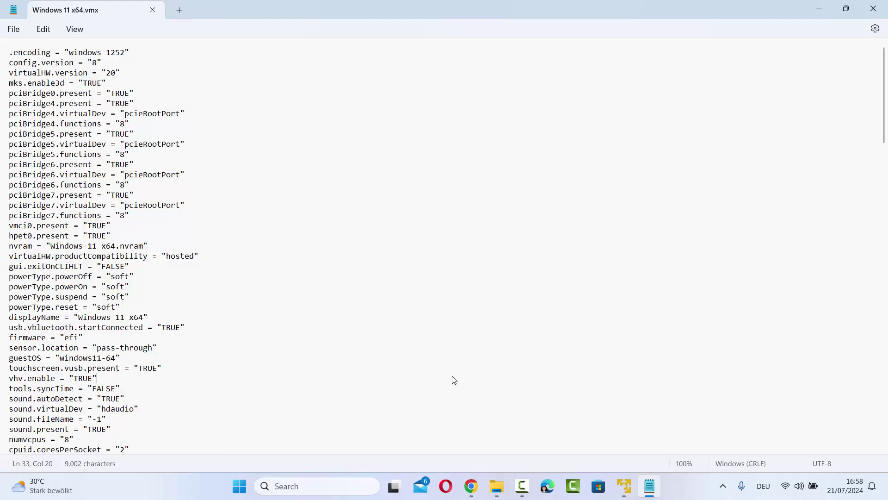
Replace firmware = "efi" with "bios" on line 29 of the .vmx file in Notepad.
drag(474, 23, 486, 40)
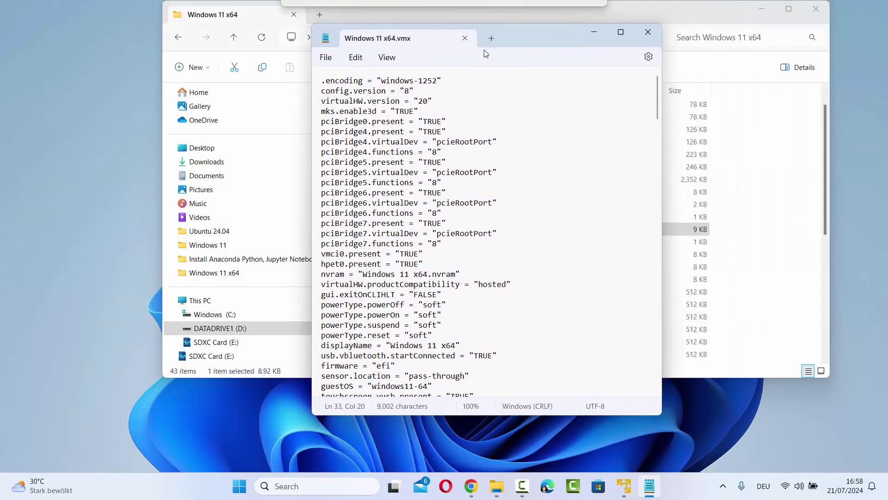
click(447, 192)
scroll(447, 192, down, 4)
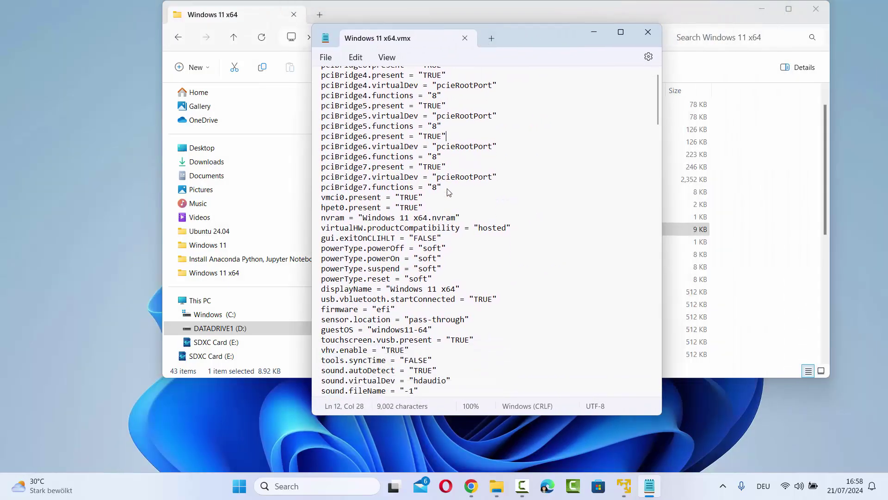
double_click(340, 265)
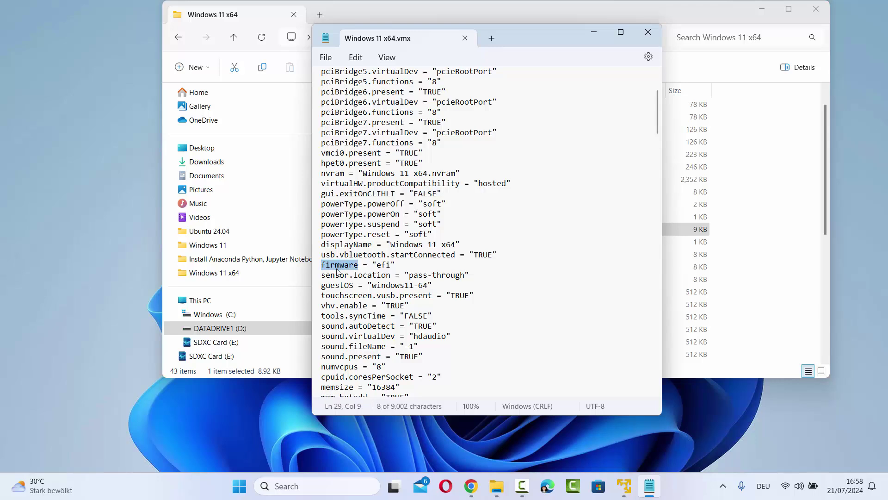
double_click(383, 265)
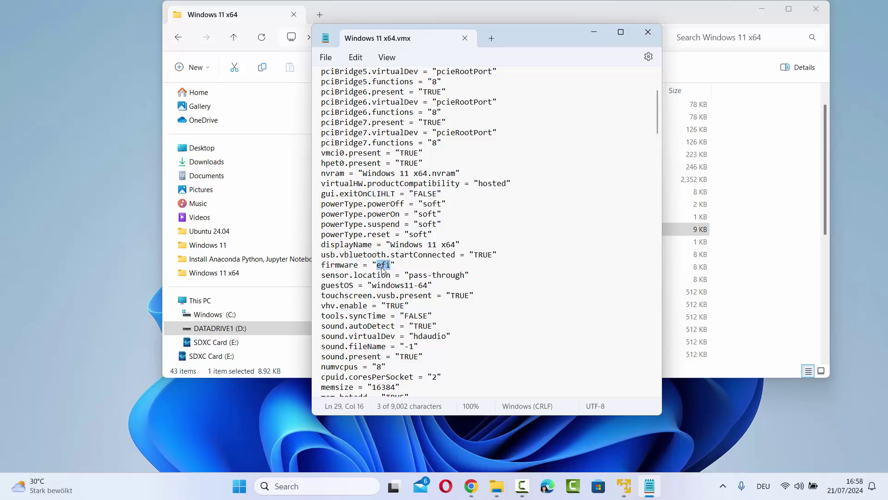
text(bios)
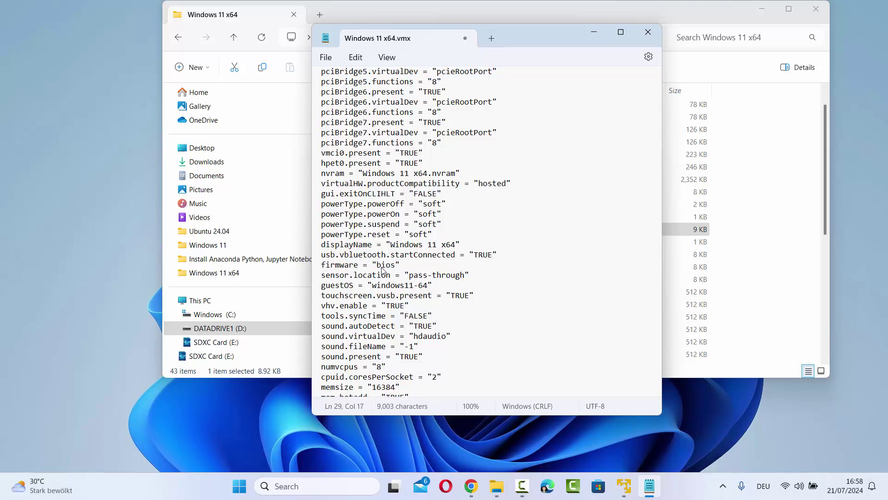
click(390, 254)
scroll(390, 252, down, 6)
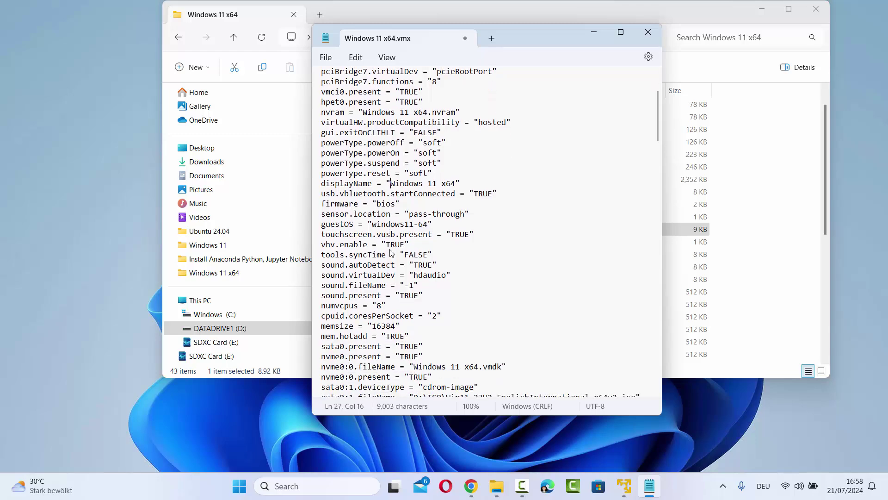
Change vtpm.present from TRUE to FALSE, then save Windows 11 x64.vmx via File > Save.
scroll(390, 252, down, 7)
double_click(325, 245)
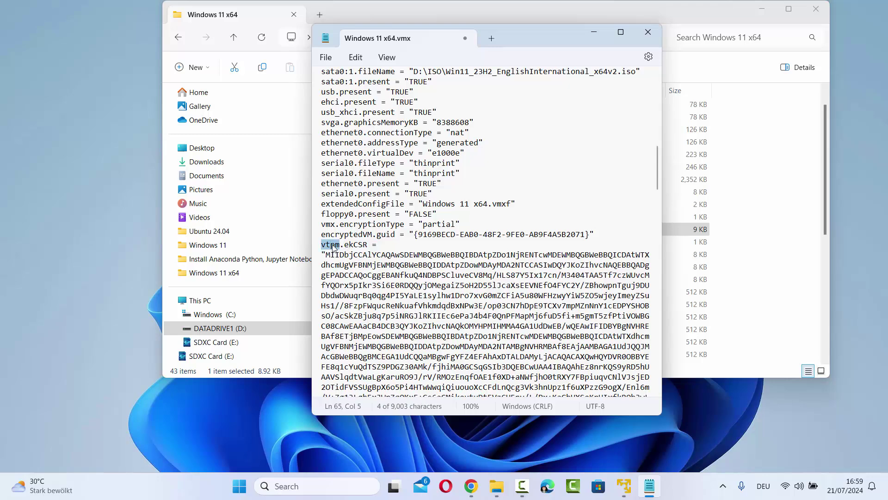
scroll(362, 232, down, 1)
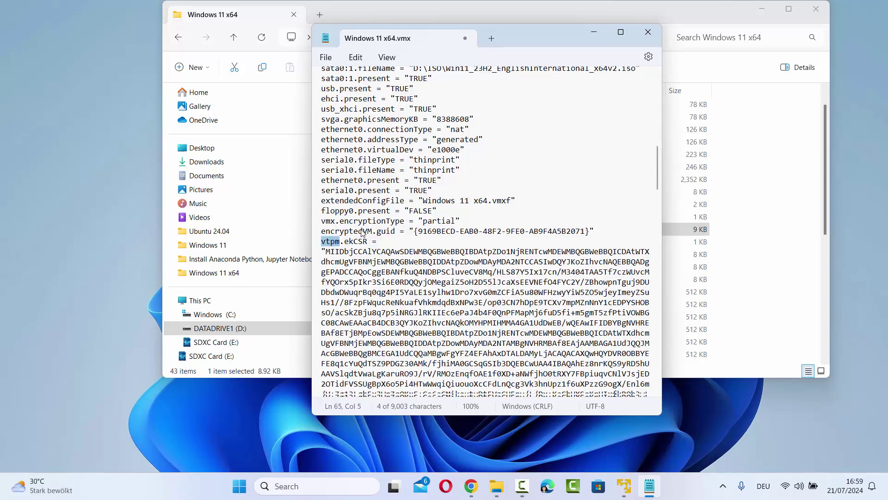
scroll(362, 232, down, 15)
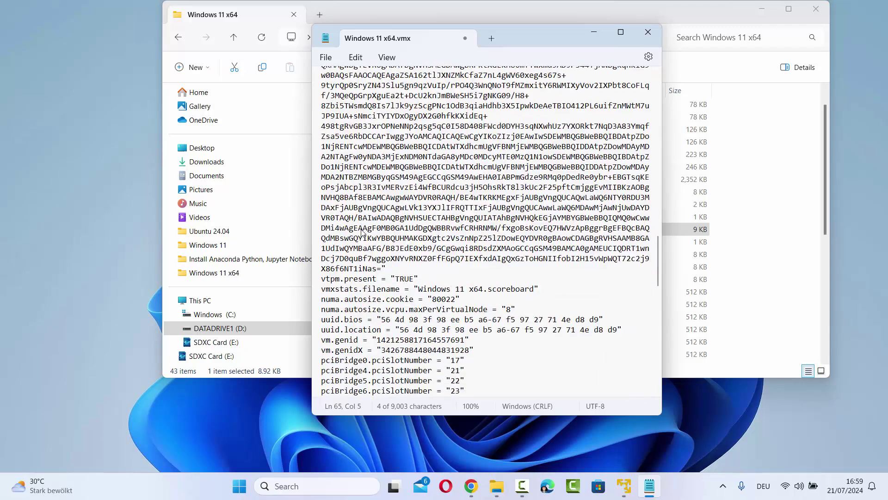
double_click(332, 227)
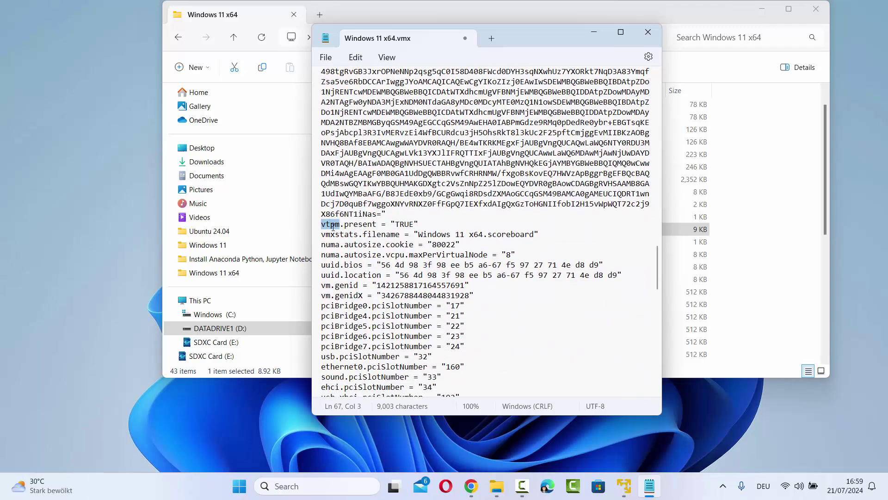
double_click(400, 226)
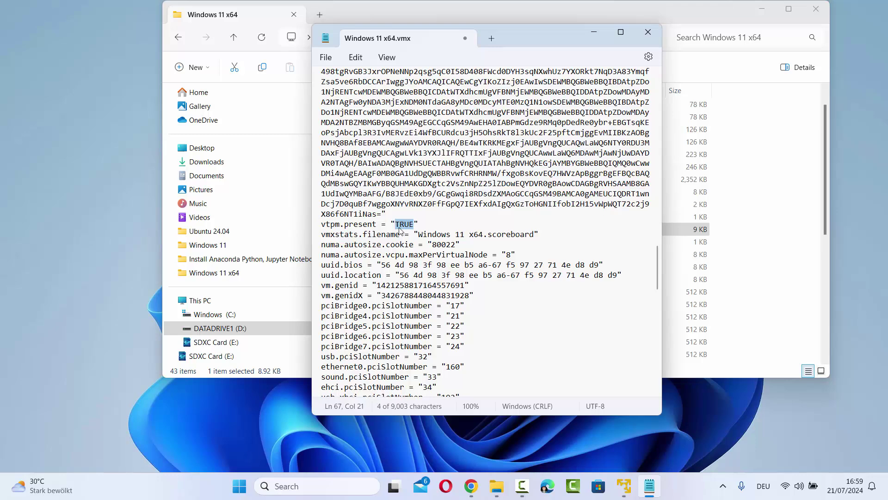
text(FALSE)
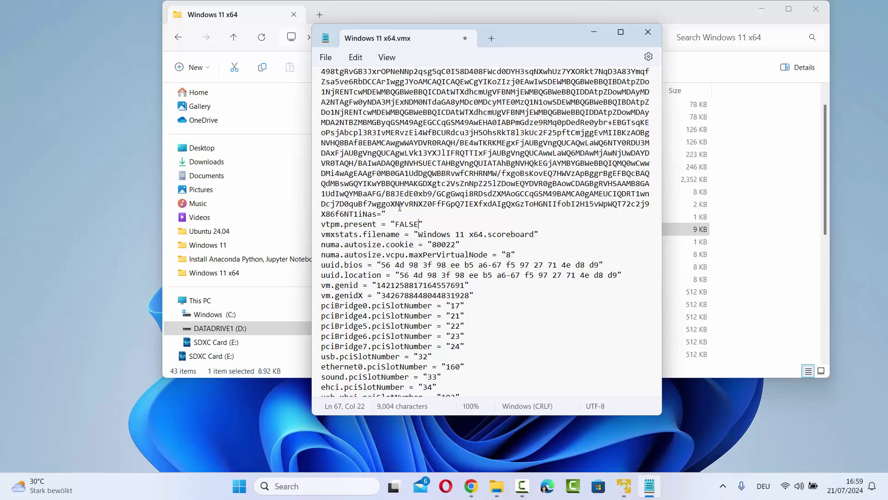
click(328, 61)
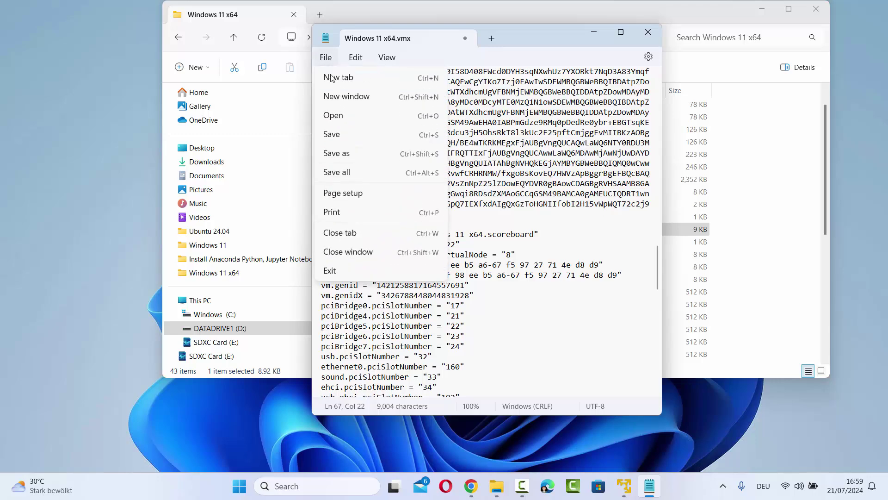
click(343, 137)
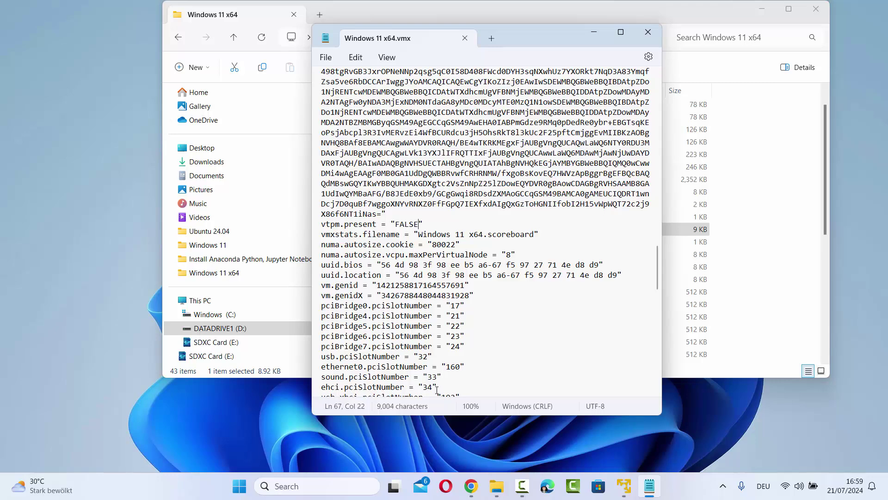
Start the Windows 11 x64 virtual machine from VMware Player's library.
click(622, 486)
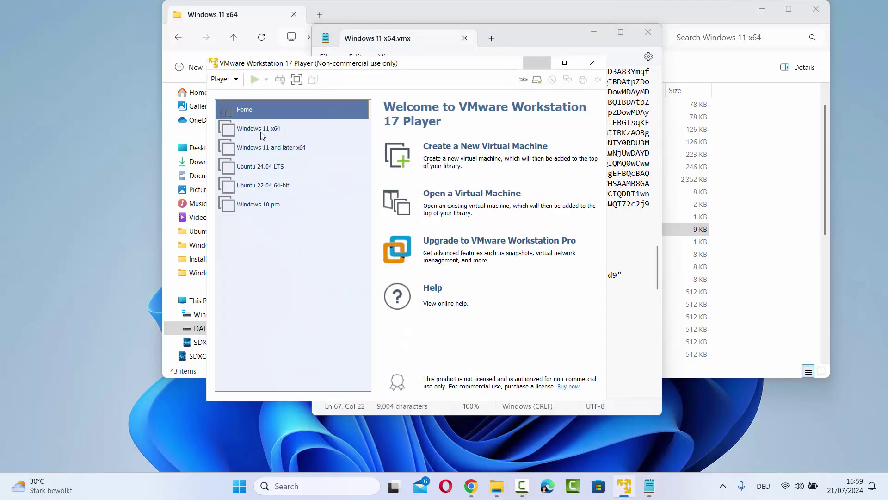
click(260, 129)
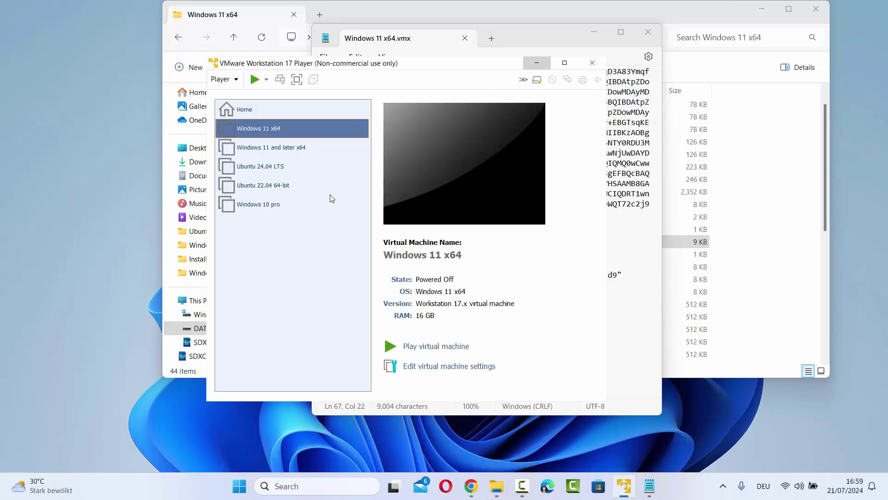
click(445, 351)
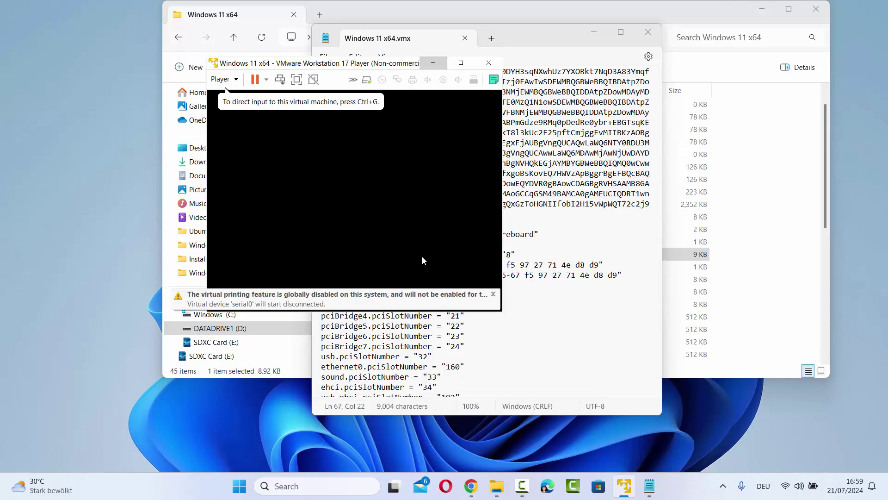
Minimize Notepad and File Explorer and move the running VM window higher while it boots.
click(594, 33)
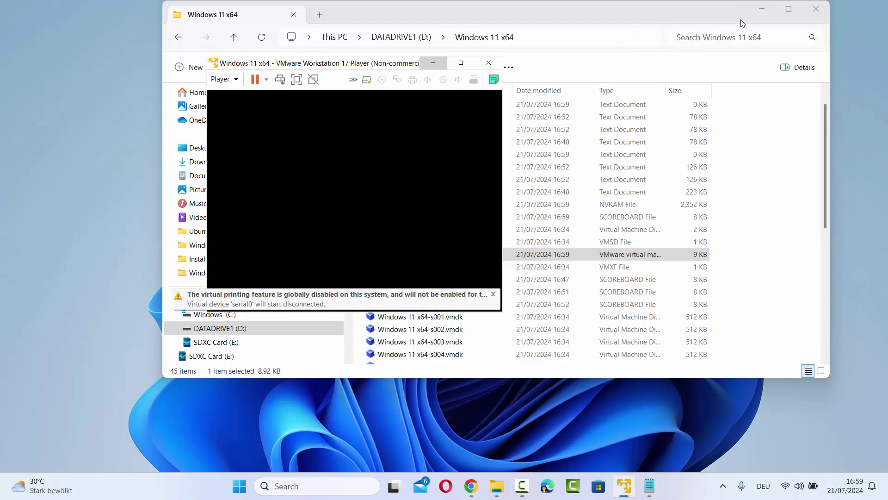
click(768, 15)
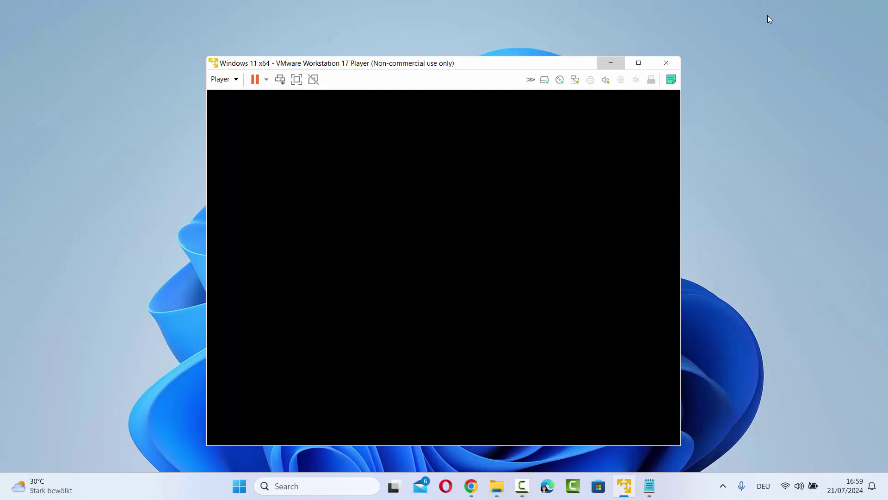
mouse_move(443, 64)
mouse_down()
mouse_move(430, 53)
mouse_move(450, 53)
mouse_up()
click(792, 222)
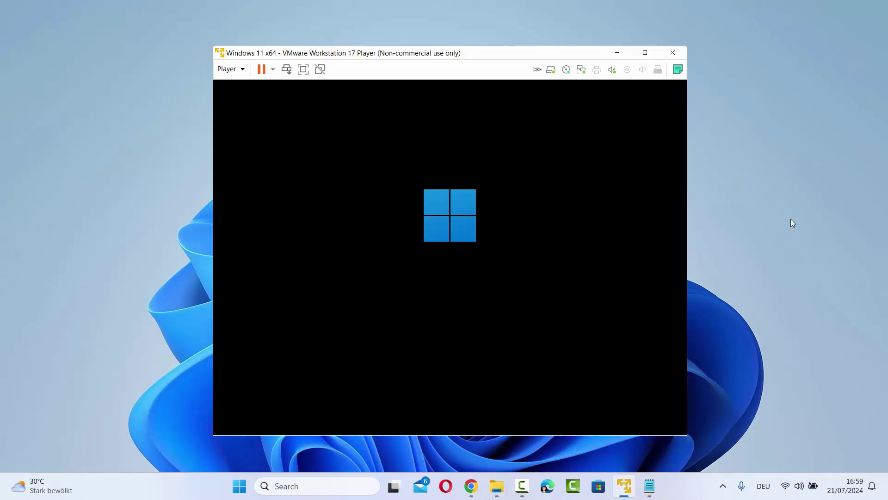